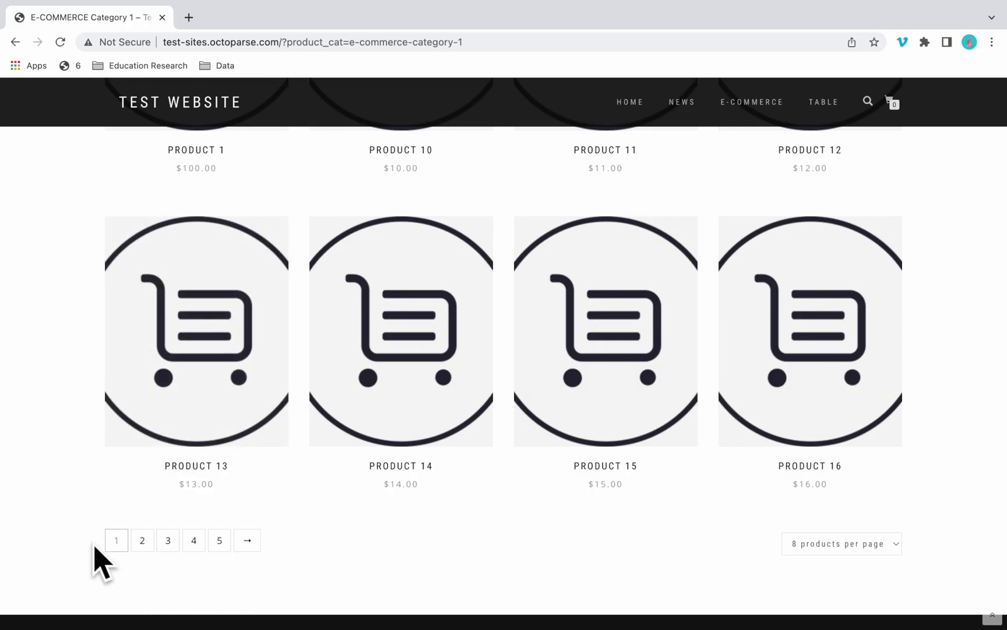
Select the E-COMMERCE Category 1 page address in Chrome's address bar for copying.
{"action": "scroll", "coordinate": [80, 495], "scroll_direction": "up", "scroll_amount": 6}
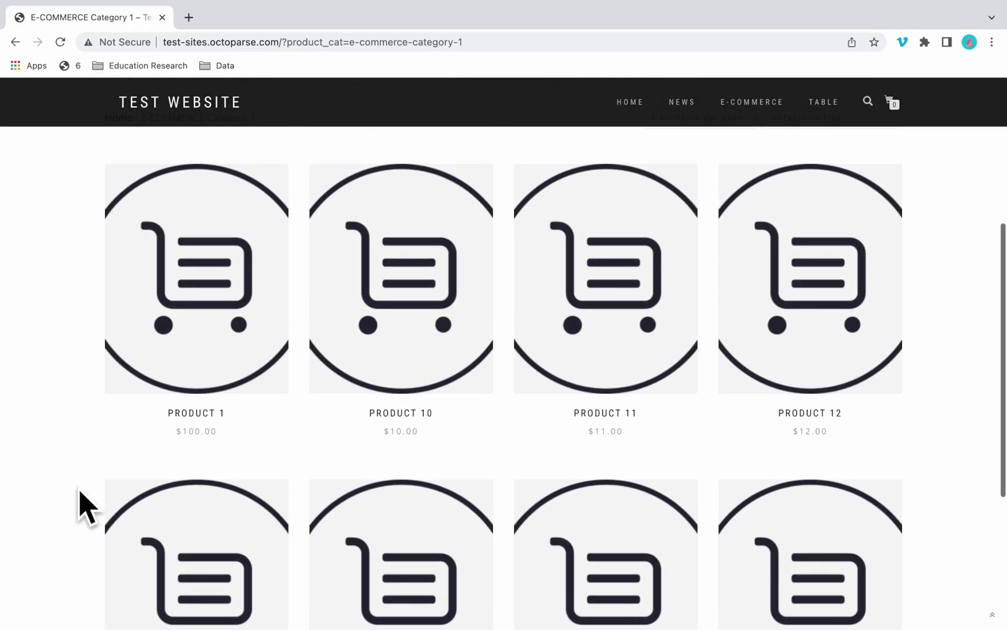
{"action": "scroll", "coordinate": [79, 493], "scroll_direction": "down", "scroll_amount": 2}
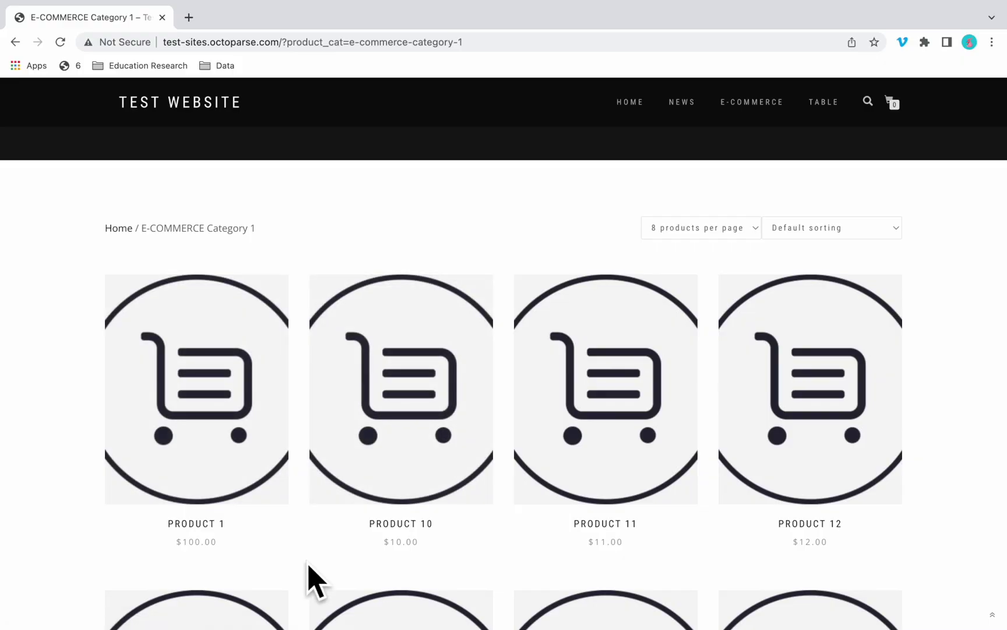
{"action": "scroll", "coordinate": [309, 580], "scroll_direction": "up", "scroll_amount": 3}
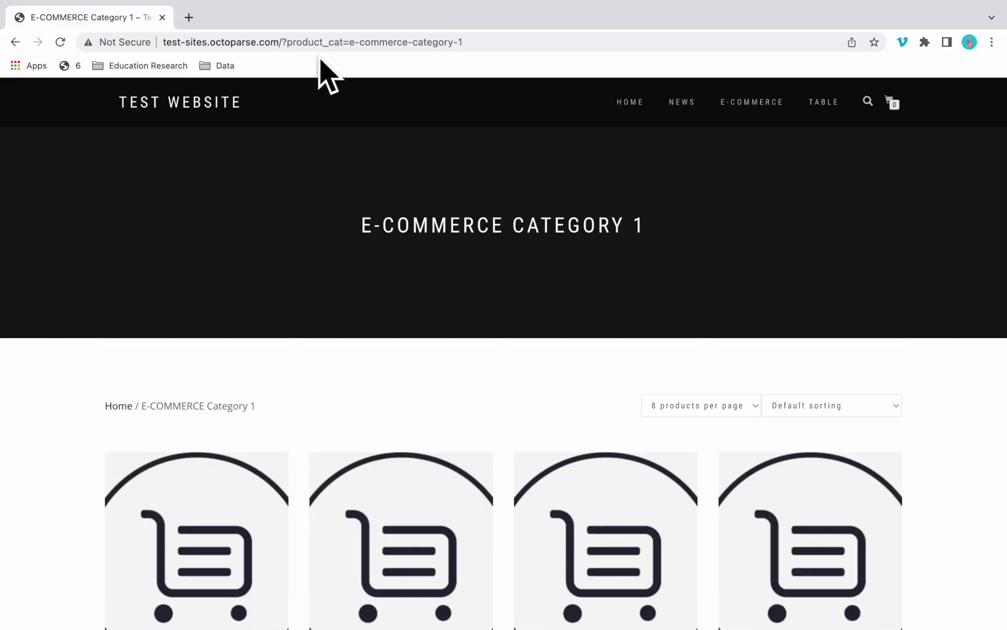
{"action": "left_click", "coordinate": [309, 42]}
{"action": "right_click", "coordinate": [309, 42]}
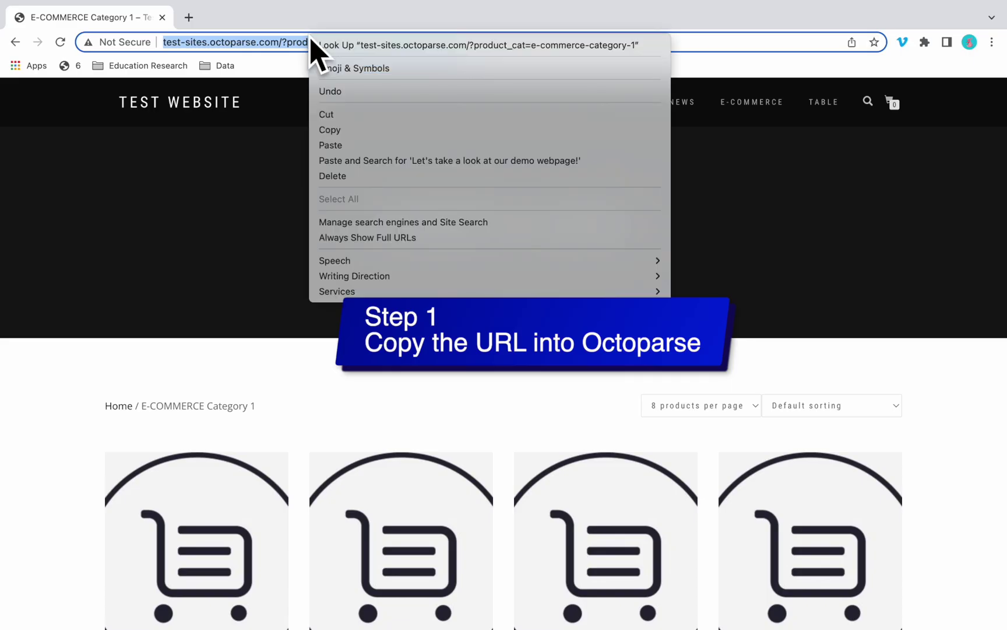
Copy the Category 1 URL into Octoparse, start a new task, and scroll to pagination.
{"action": "left_click", "coordinate": [348, 139]}
{"action": "key", "text": "ctrl+Left"}
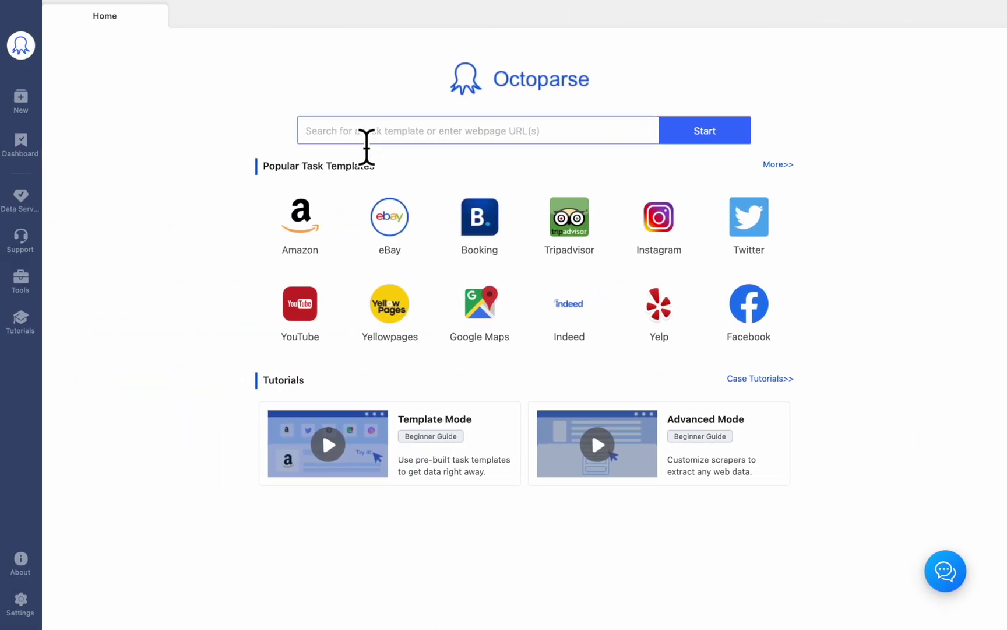
{"action": "key", "text": "ctrl+v"}
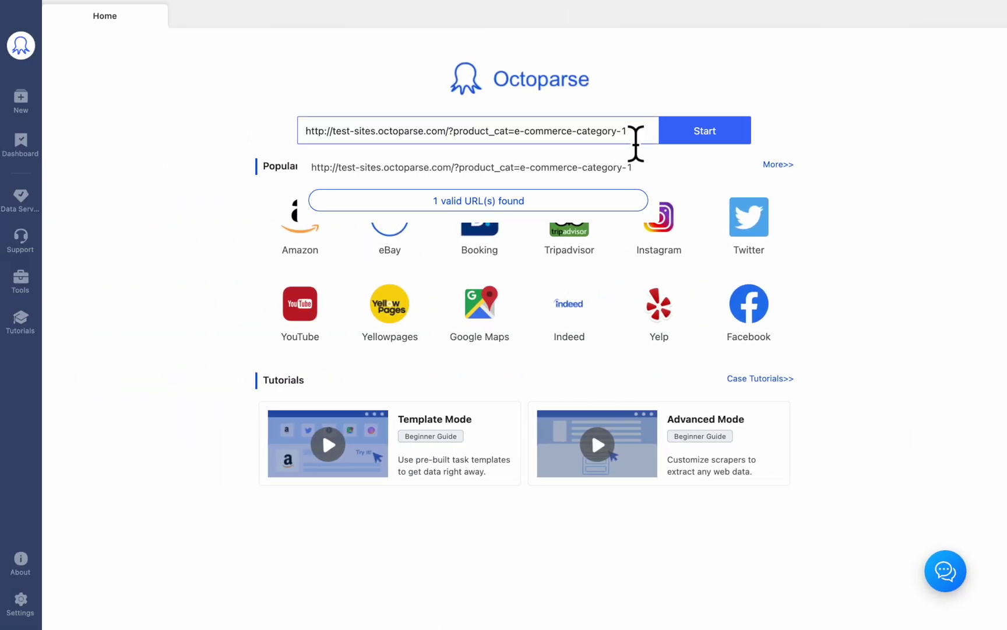
{"action": "left_click", "coordinate": [686, 138]}
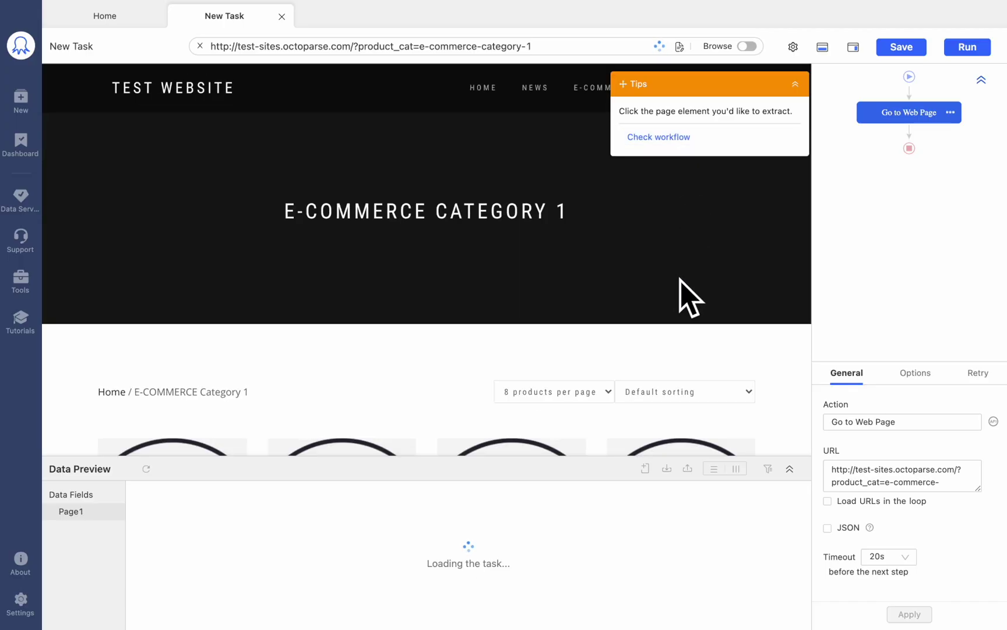
{"action": "scroll", "coordinate": [690, 298], "scroll_direction": "down", "scroll_amount": 5}
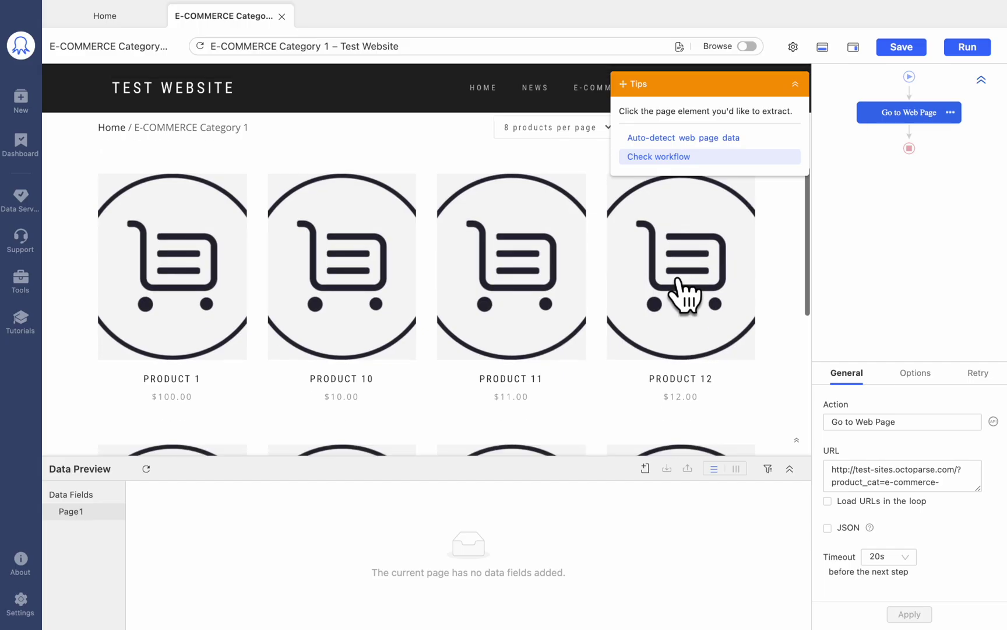
{"action": "scroll", "coordinate": [683, 293], "scroll_direction": "down", "scroll_amount": 6}
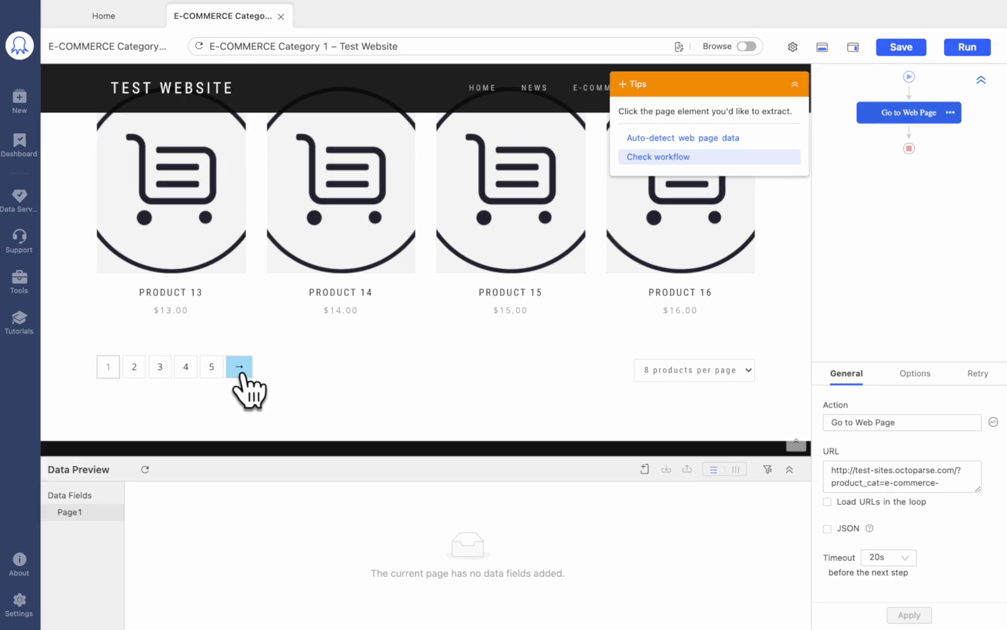
Loop-click the → next-page link into a Pagination loop and check its Click to Paginate step.
{"action": "left_click", "coordinate": [243, 375]}
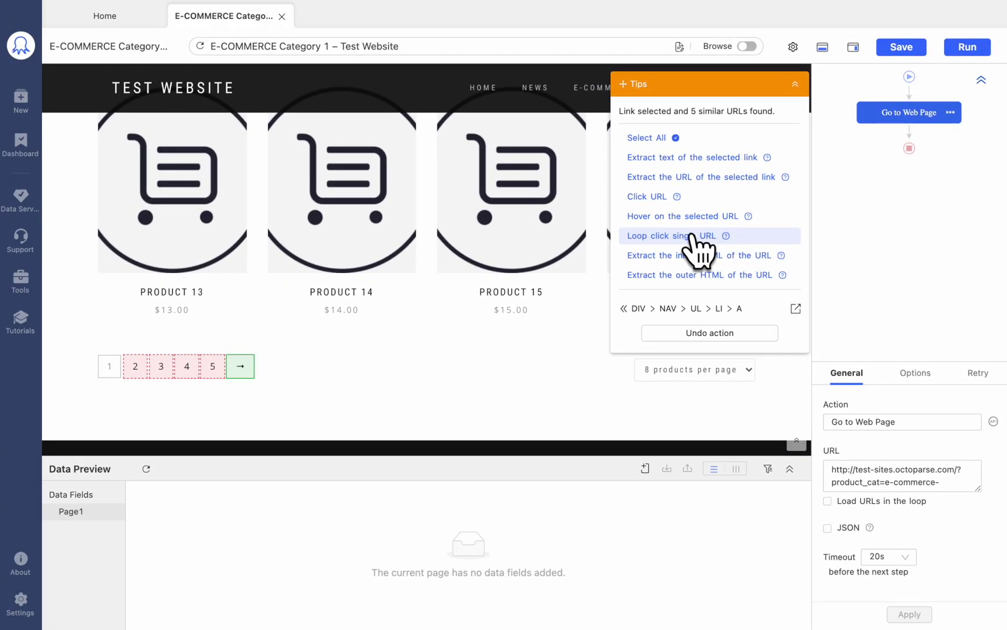
{"action": "left_click", "coordinate": [555, 339]}
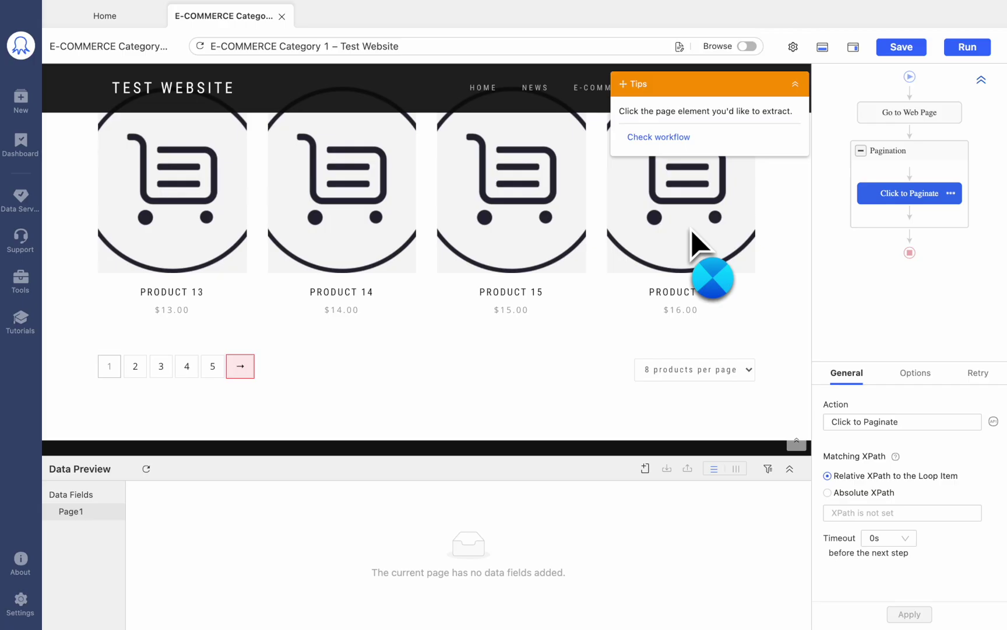
{"action": "left_click", "coordinate": [902, 156]}
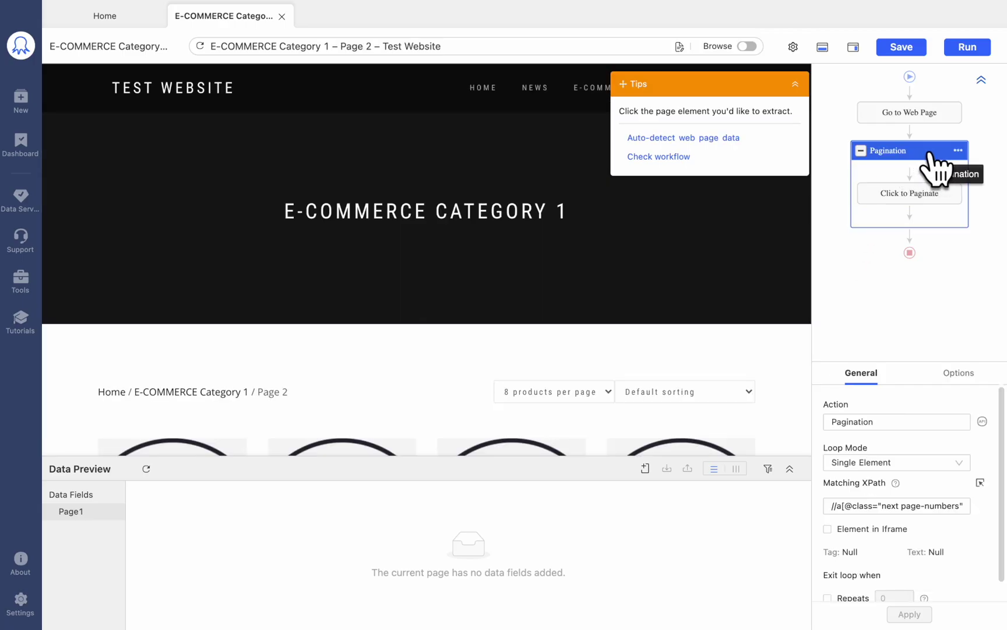
{"action": "left_click", "coordinate": [910, 193]}
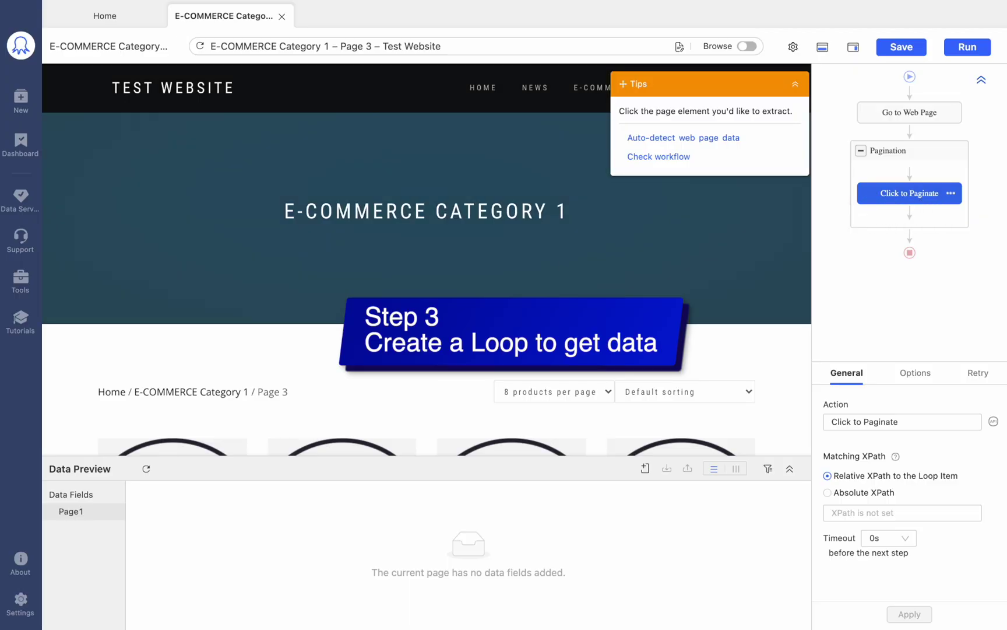
{"action": "scroll", "coordinate": [461, 333], "scroll_direction": "down", "scroll_amount": 5}
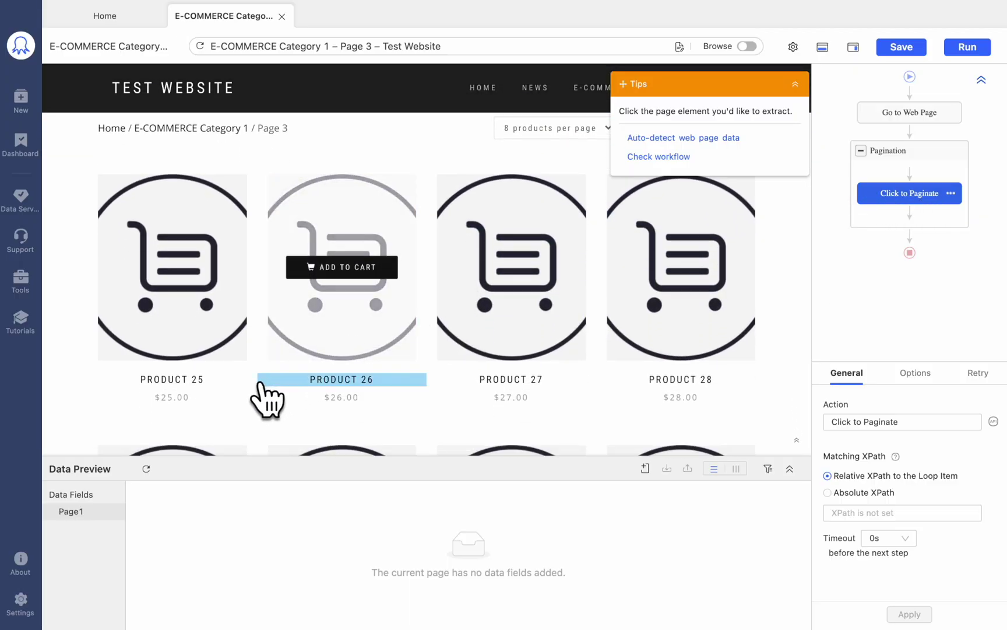
{"action": "left_click", "coordinate": [233, 410]}
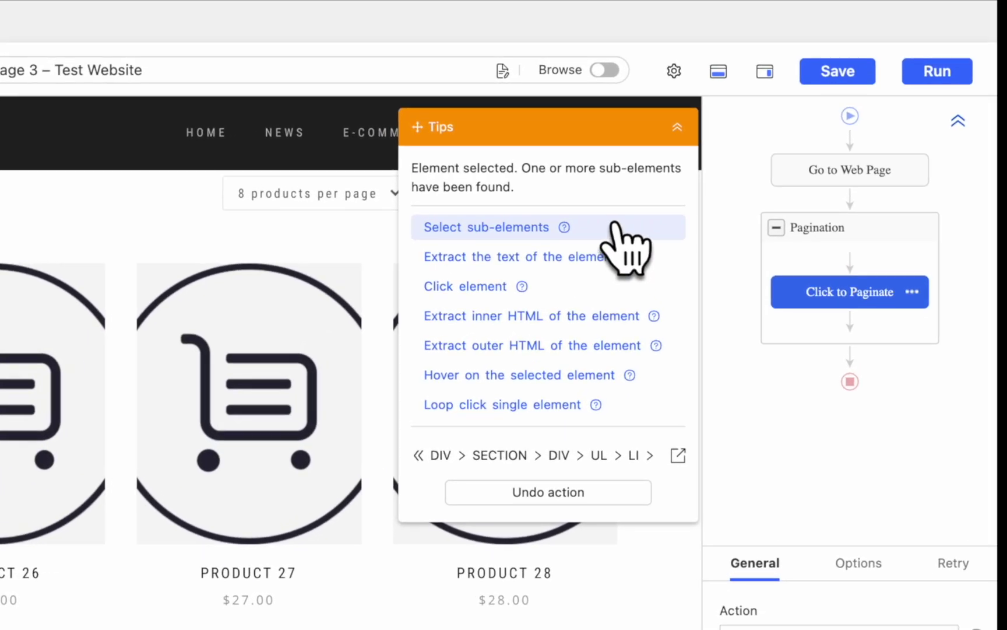
{"action": "left_click", "coordinate": [617, 227]}
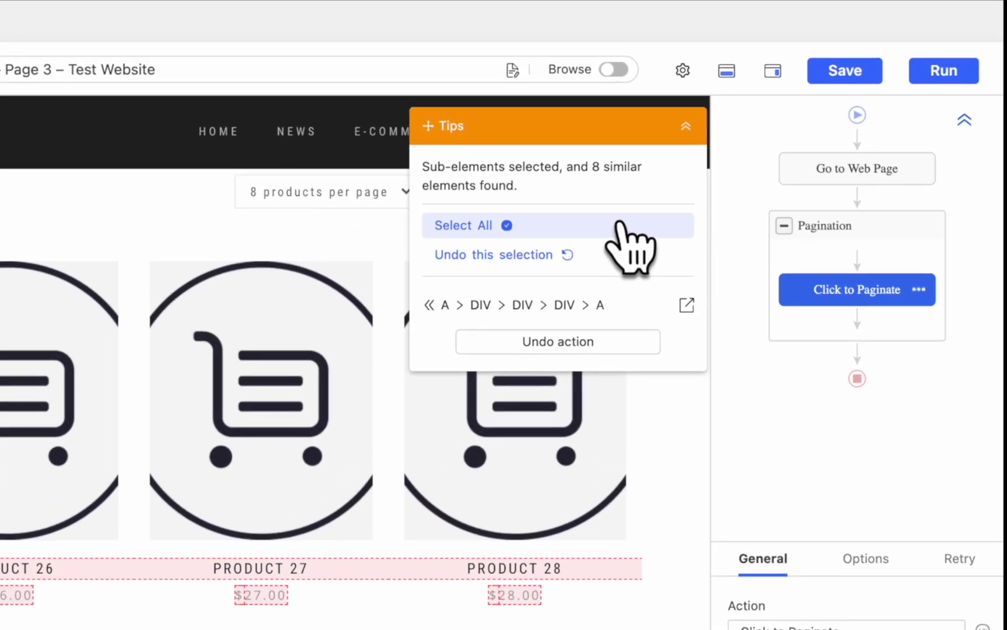
{"action": "left_click", "coordinate": [617, 226]}
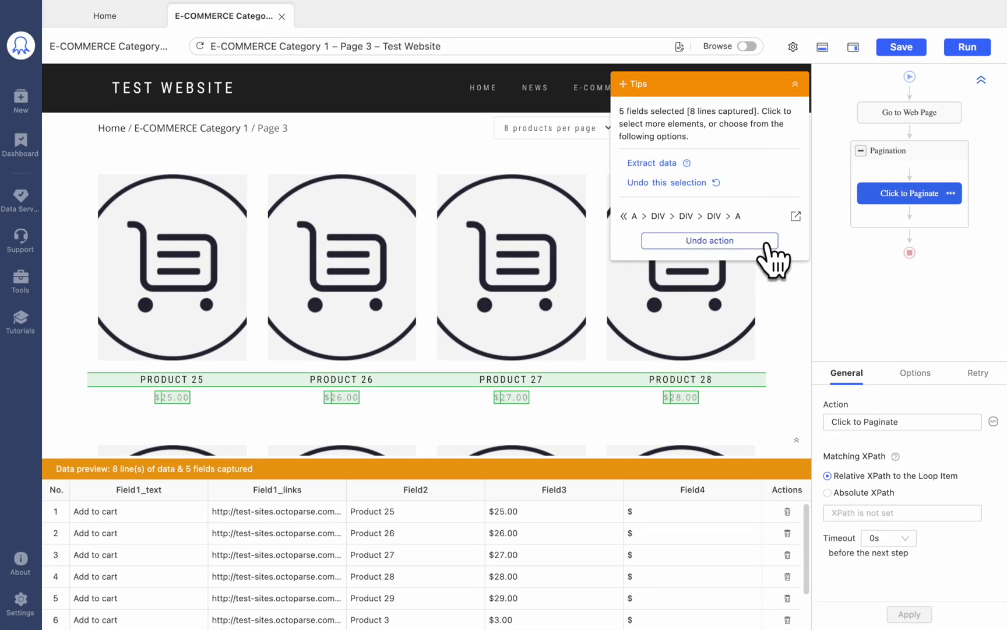
Restart the selection with all eight product cards and extract their full text.
{"action": "left_click", "coordinate": [703, 241]}
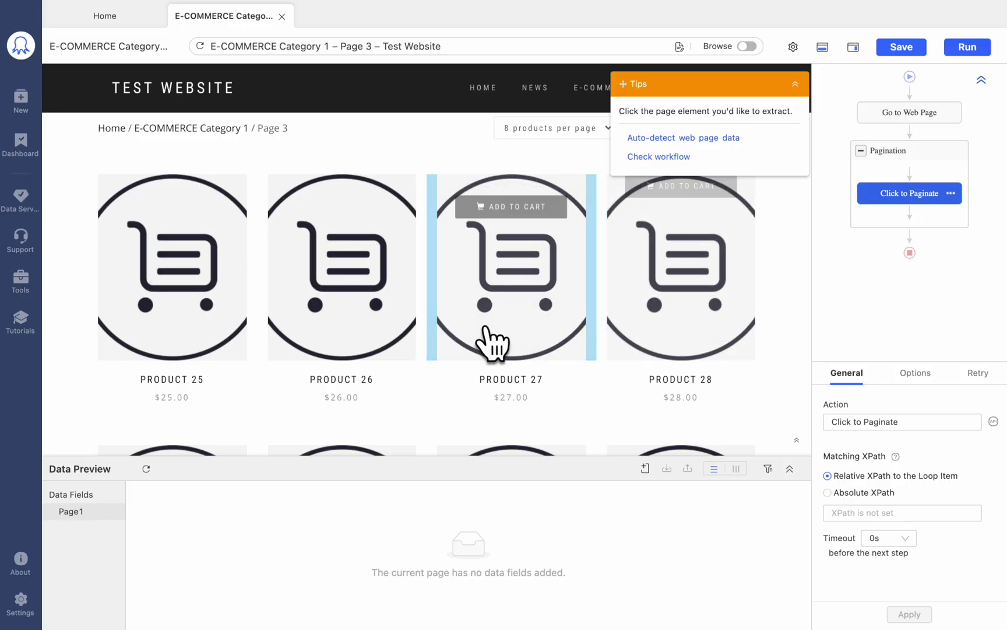
{"action": "left_click", "coordinate": [239, 408]}
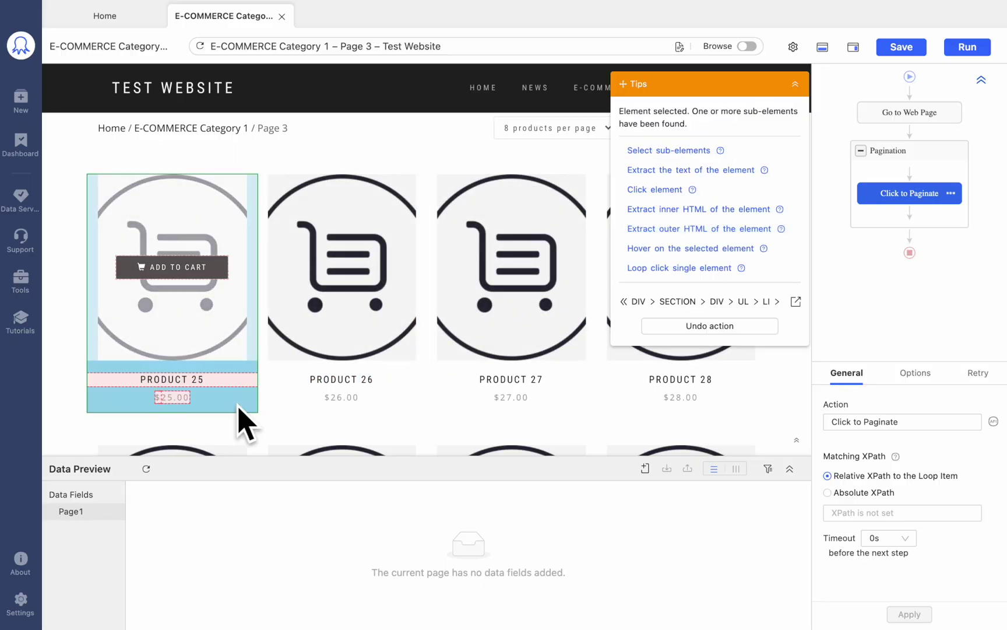
{"action": "left_click", "coordinate": [280, 405]}
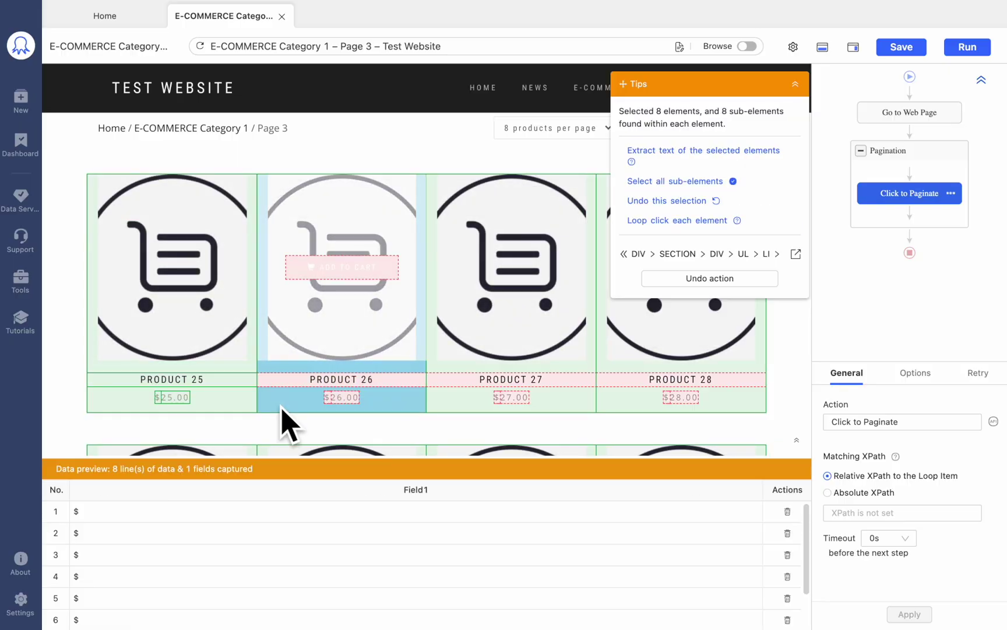
{"action": "left_click", "coordinate": [746, 150]}
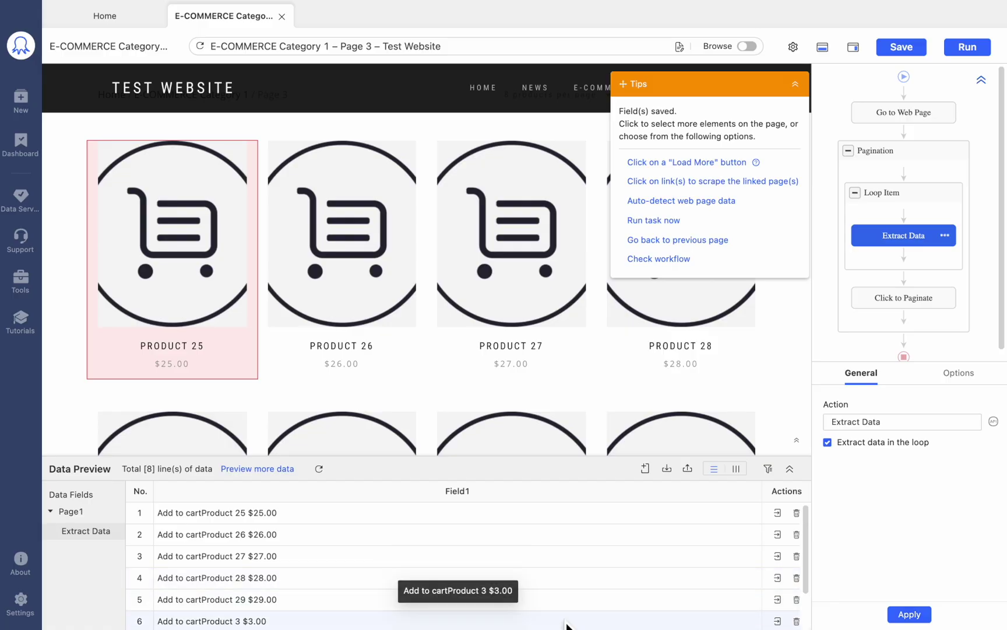
Extract the product titles and the prices as text fields.
{"action": "left_click", "coordinate": [217, 349]}
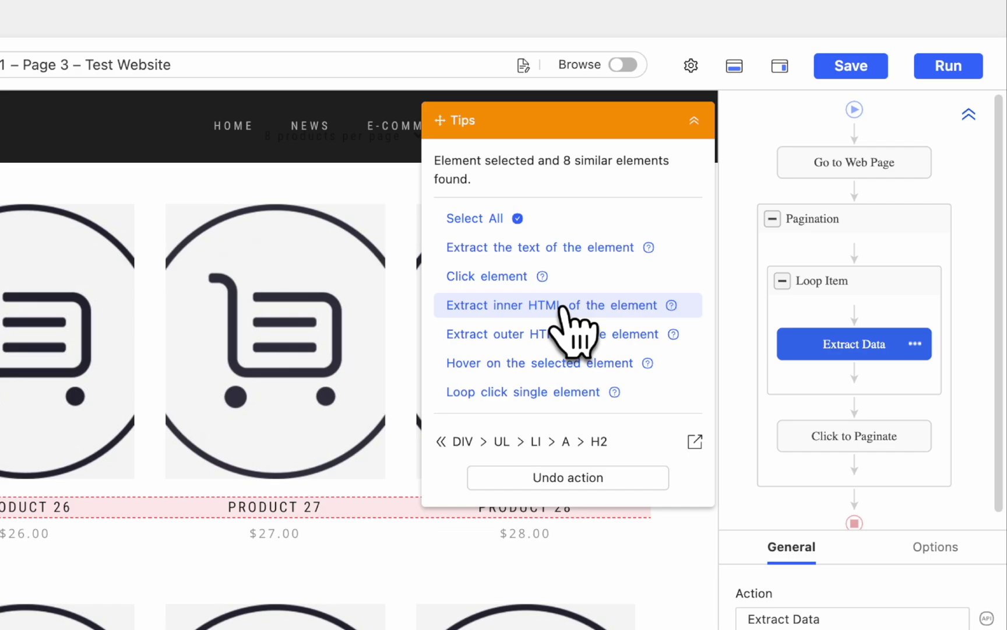
{"action": "left_click", "coordinate": [632, 249]}
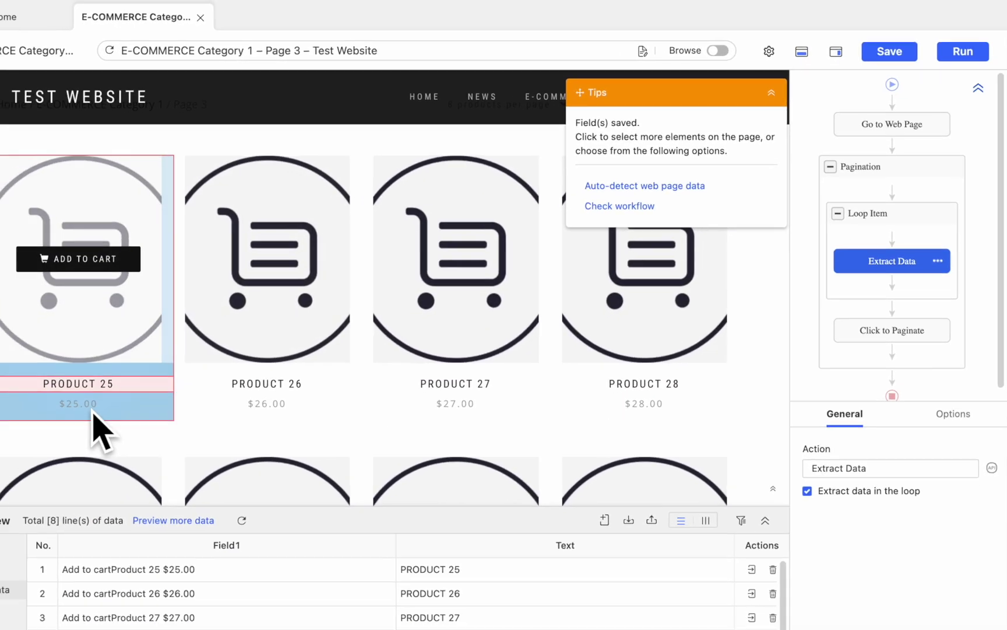
{"action": "left_click", "coordinate": [81, 403]}
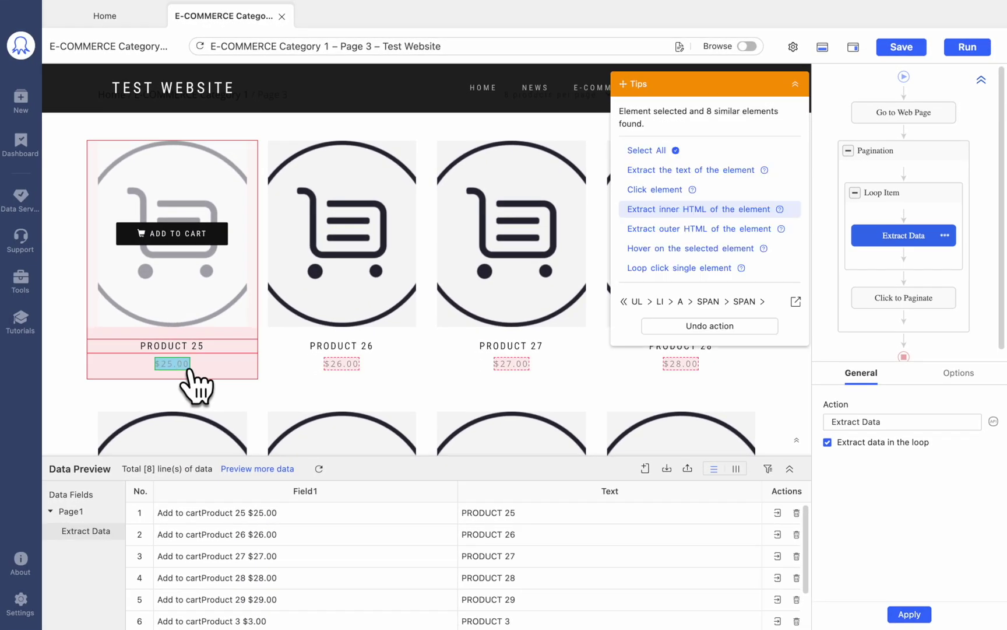
{"action": "left_click", "coordinate": [752, 170]}
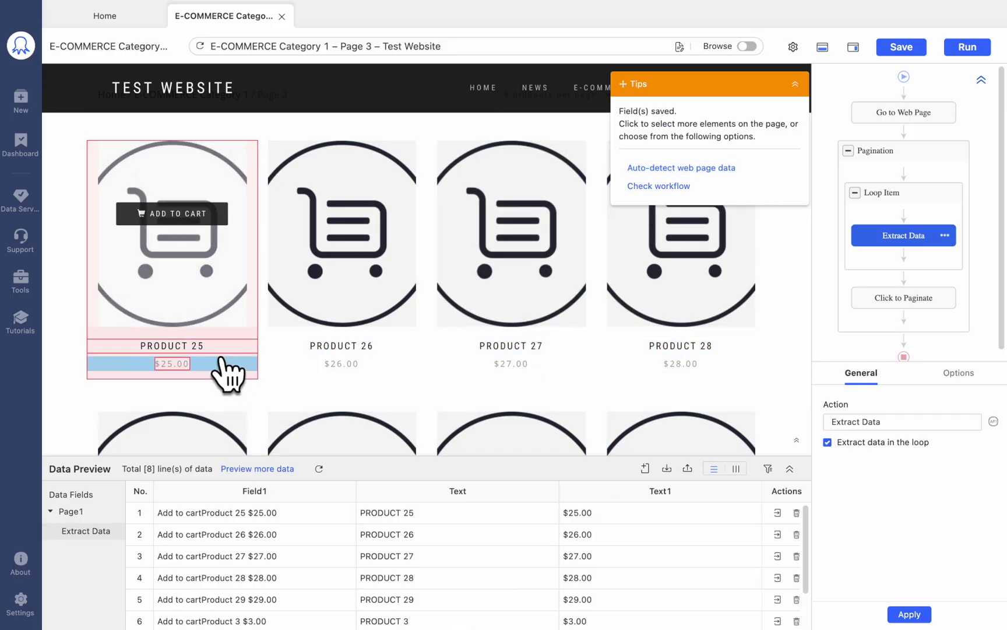
Extract each product title's link URL as a field.
{"action": "left_click", "coordinate": [223, 346]}
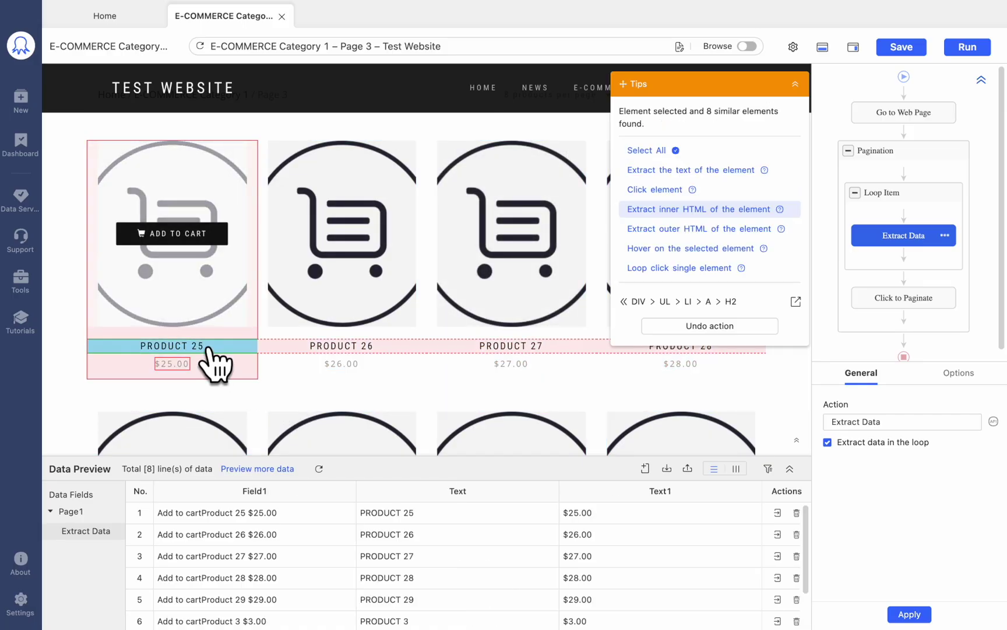
{"action": "left_click", "coordinate": [708, 302]}
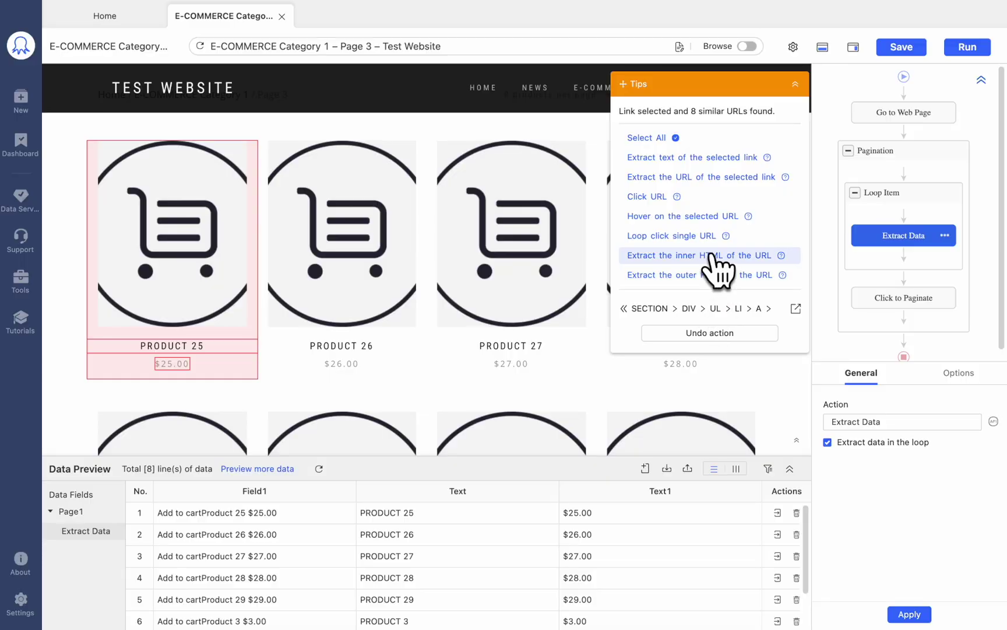
{"action": "left_click", "coordinate": [740, 176]}
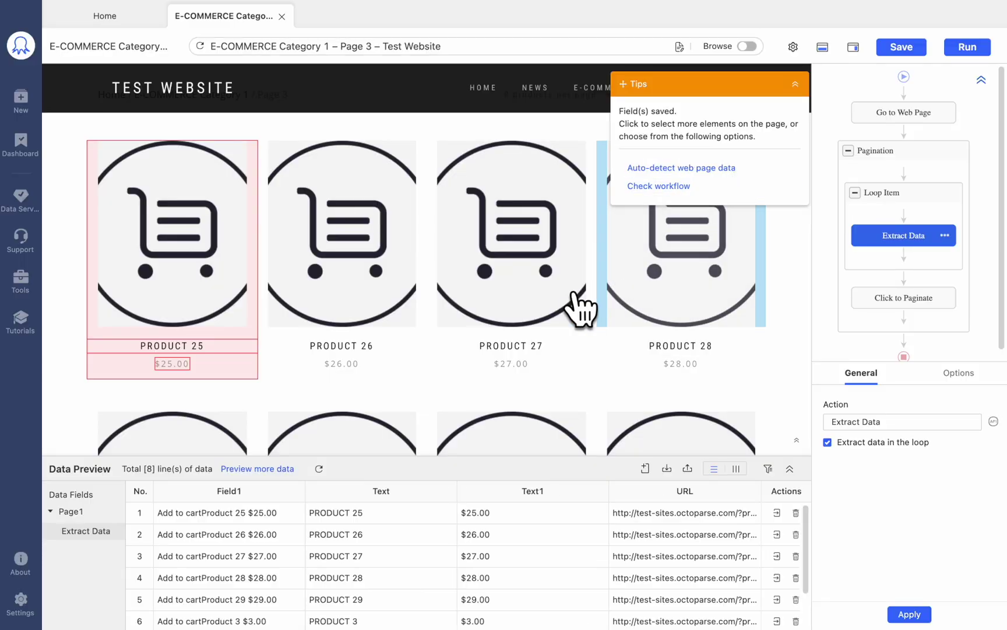
Delete the Field1 column from the data preview.
{"action": "left_click", "coordinate": [292, 491]}
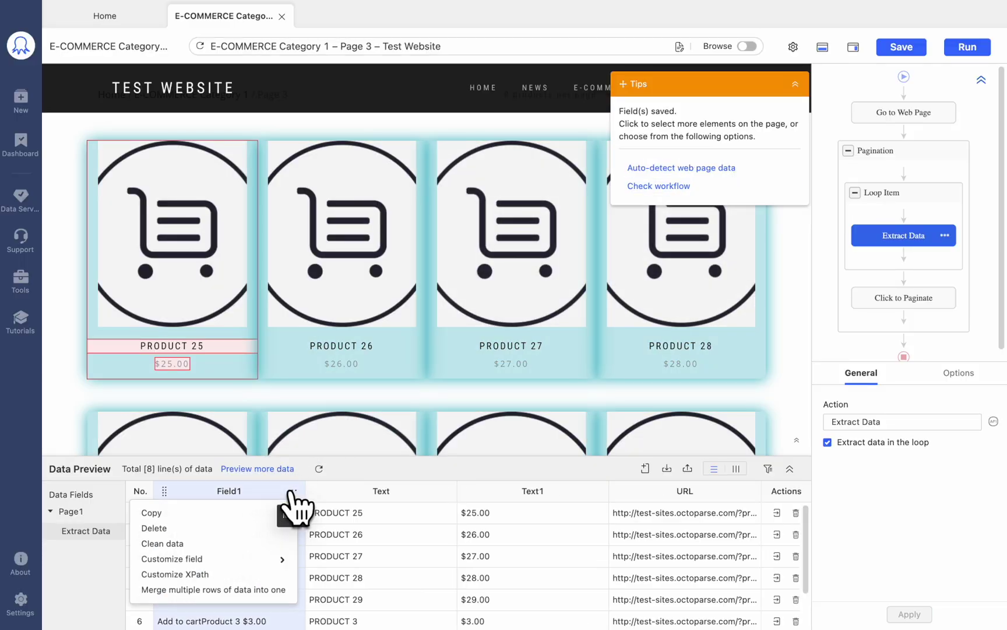
{"action": "left_click", "coordinate": [241, 531]}
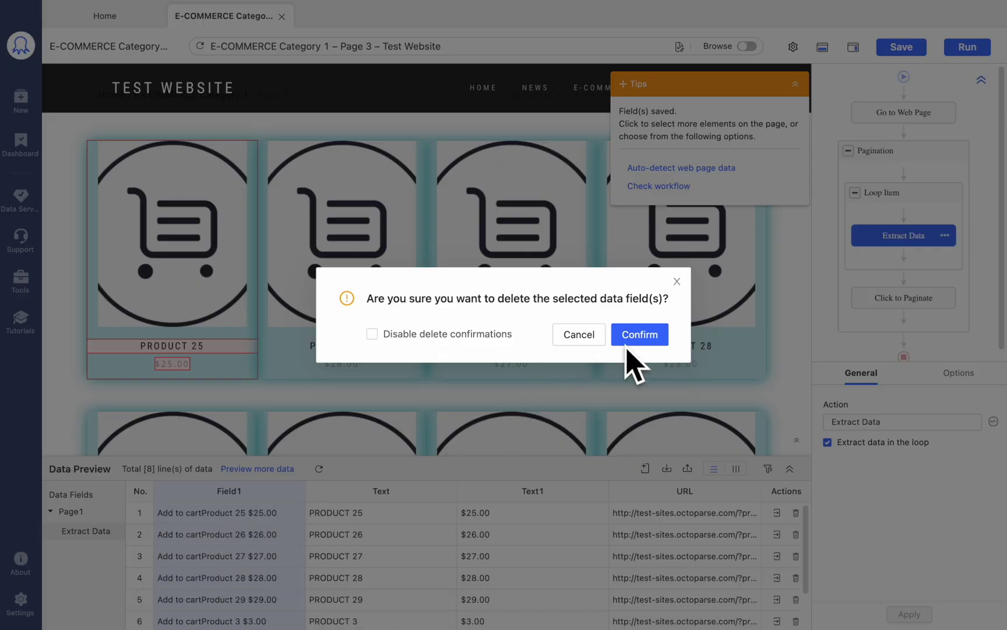
{"action": "left_click", "coordinate": [640, 334]}
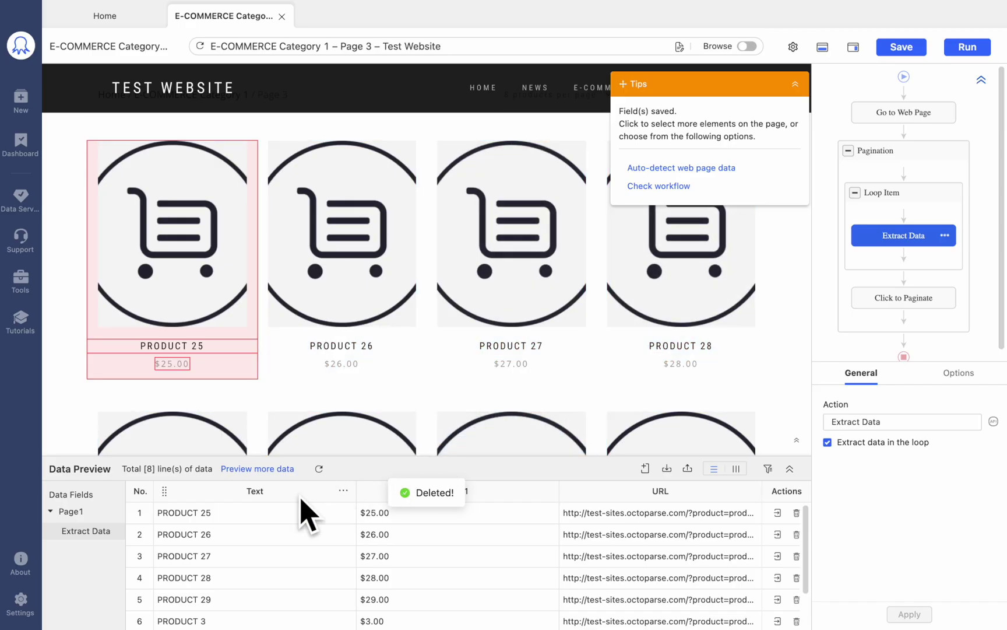
Rename the columns to name and price, and move URL to the first position.
{"action": "double_click", "coordinate": [270, 490]}
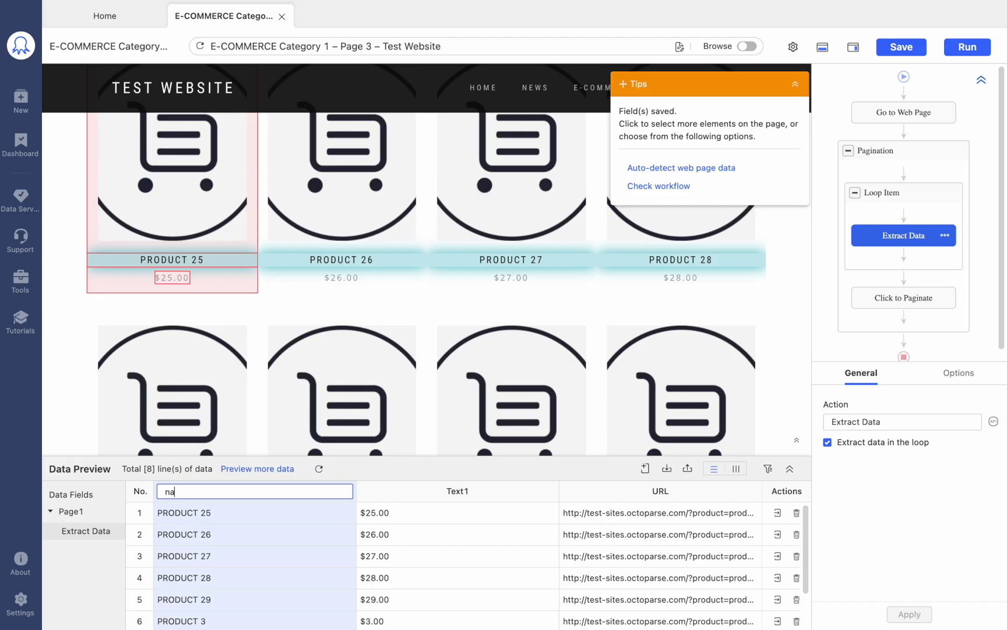
{"action": "type", "text": "name"}
{"action": "key", "text": "Tab"}
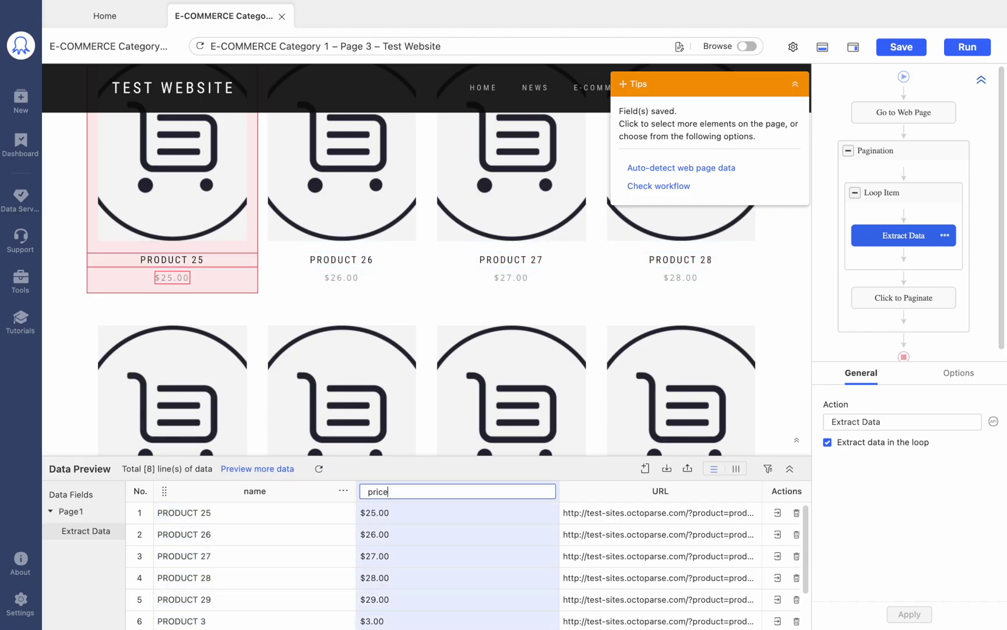
{"action": "key", "text": "Tab"}
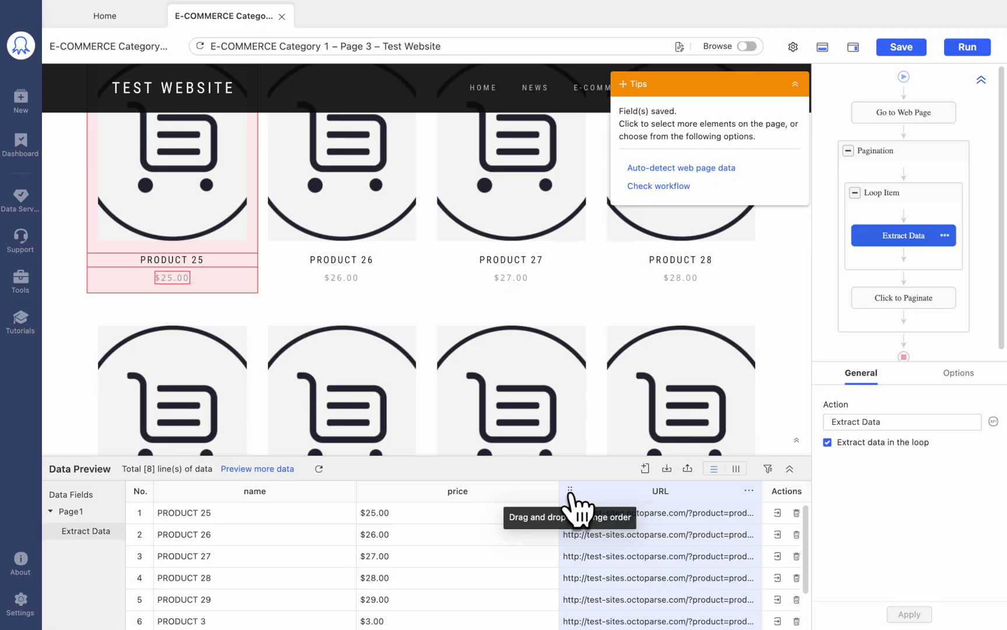
{"action": "left_click_drag", "start_coordinate": [507, 487], "coordinate": [166, 502]}
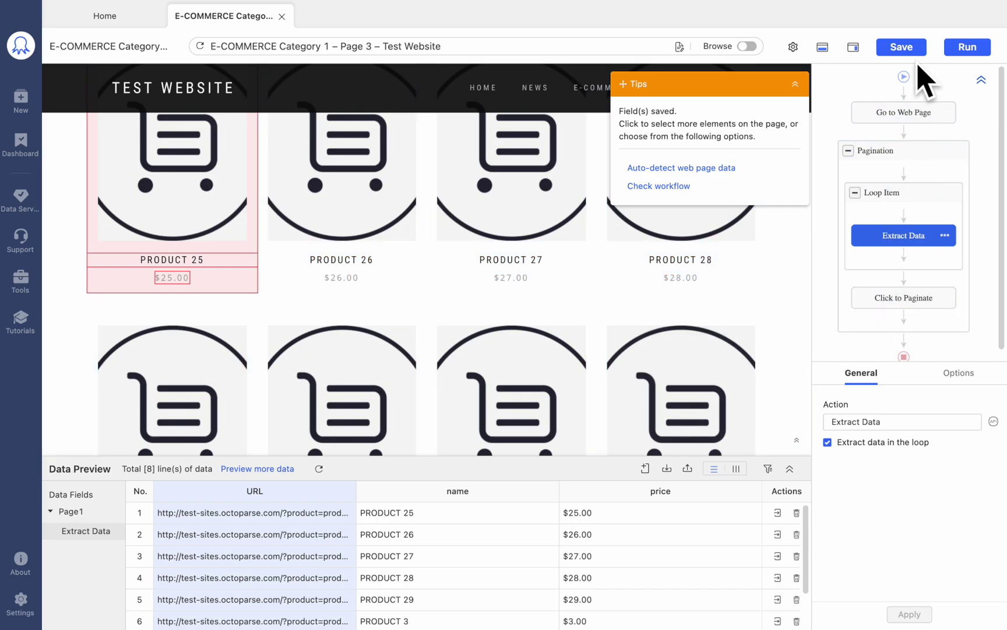
Save the task, run it locally on this device, and show the live browser view.
{"action": "left_click", "coordinate": [901, 49]}
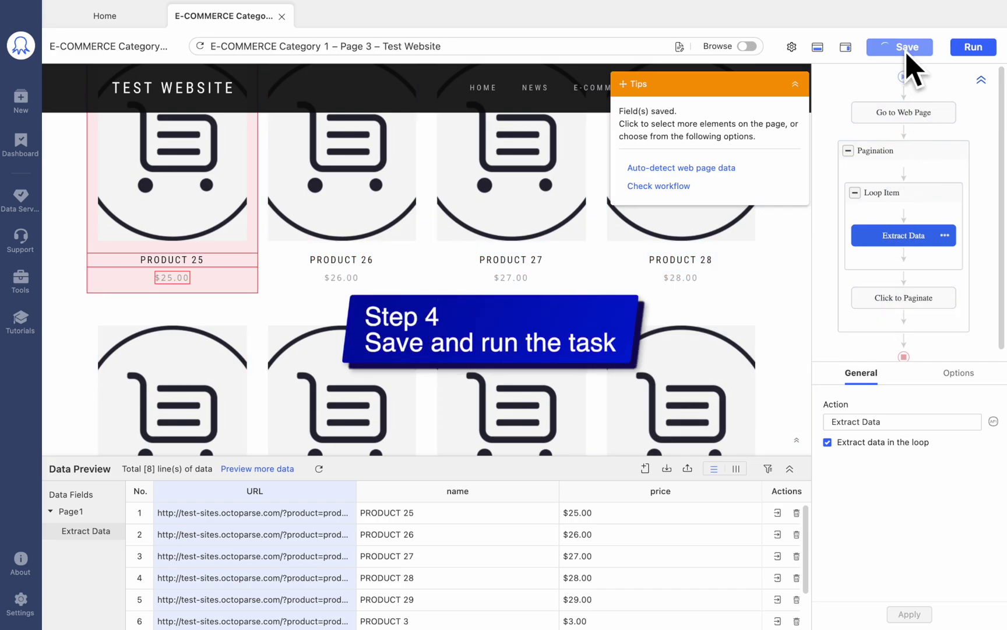
{"action": "left_click", "coordinate": [968, 48]}
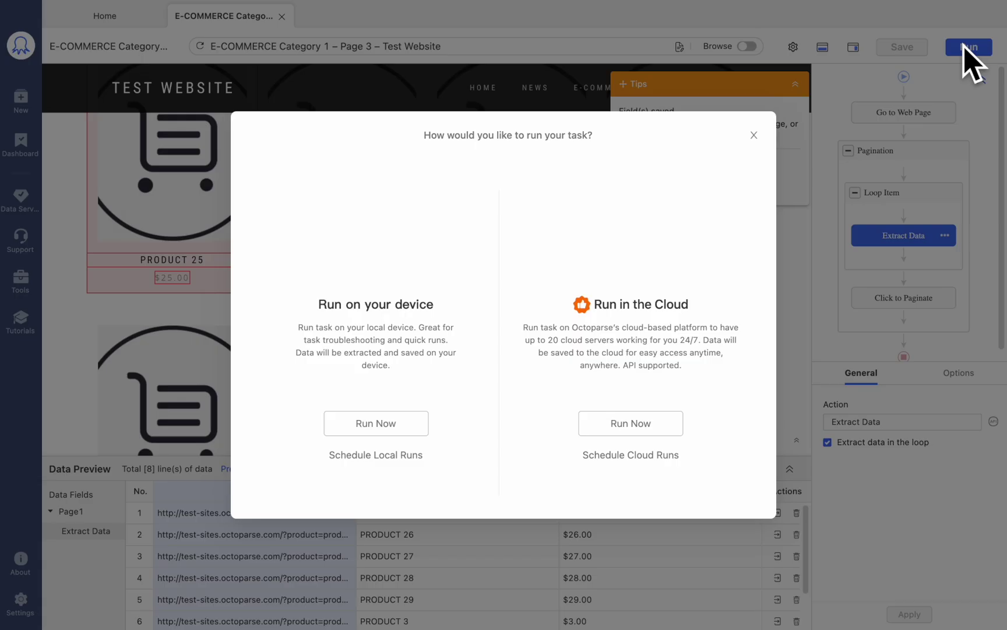
{"action": "left_click", "coordinate": [377, 425]}
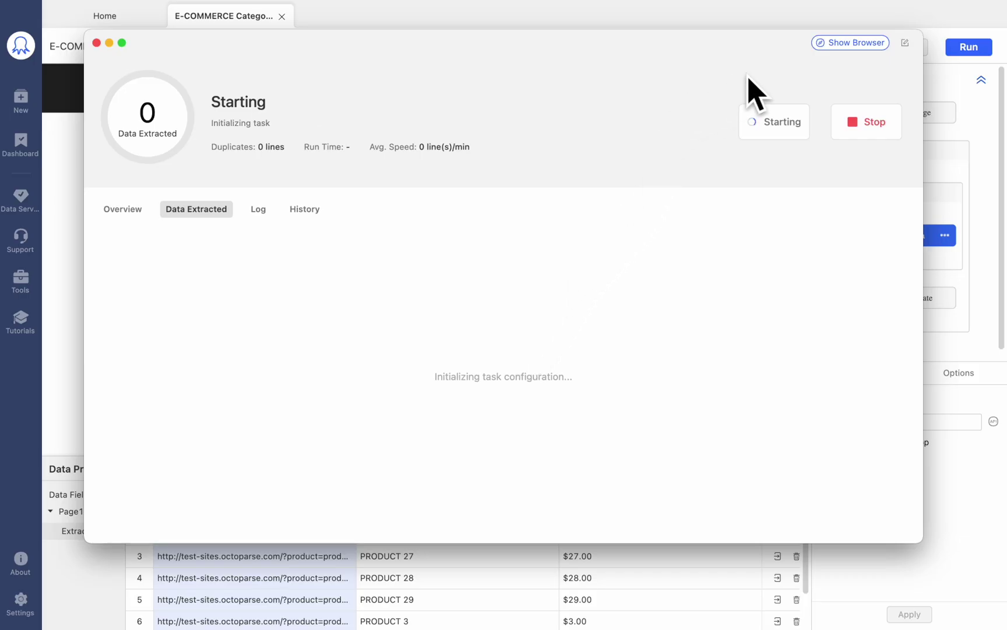
{"action": "left_click", "coordinate": [858, 44]}
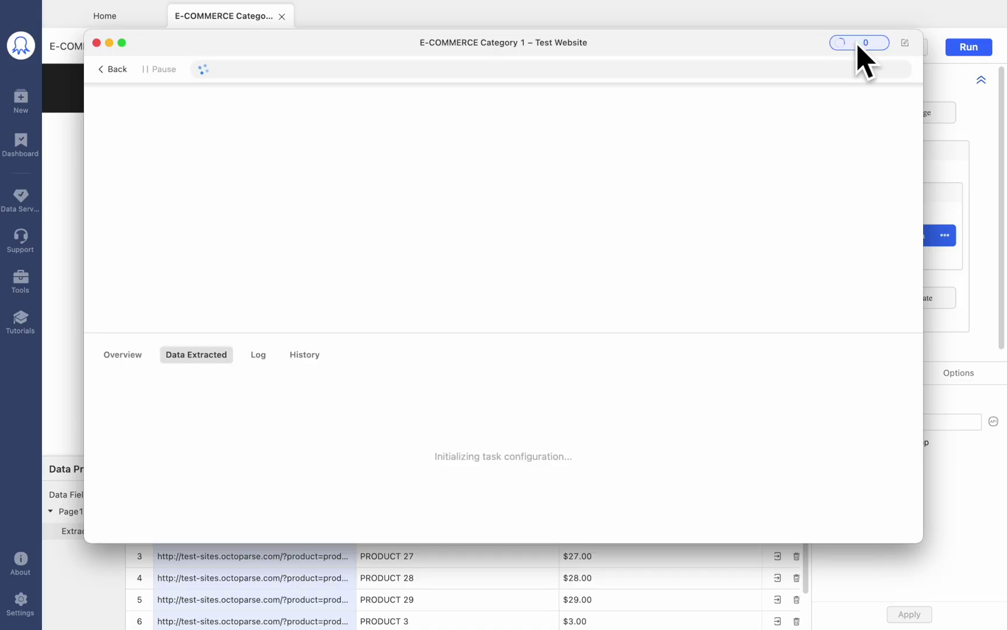